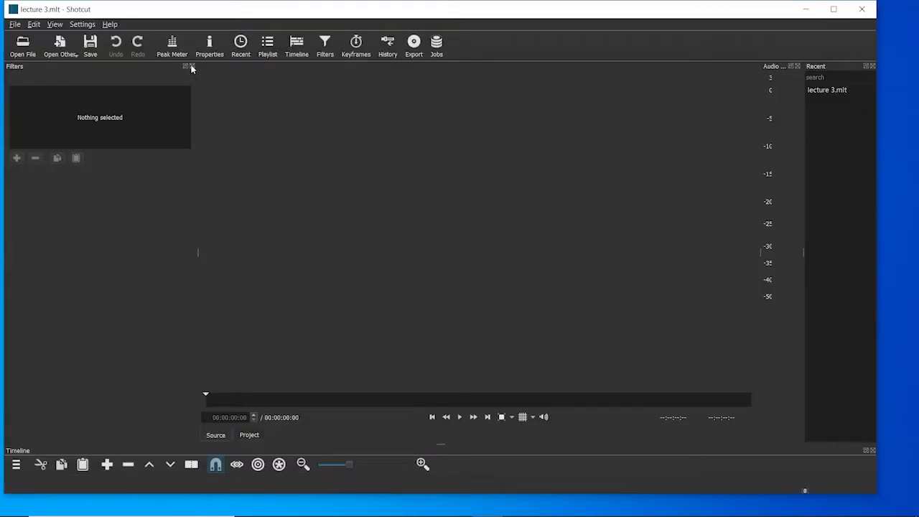
# - Close the Filters, Audio Peak Meter and Recent panels, widening the peak meter panel to reach its close control
pyautogui.click(192, 67)
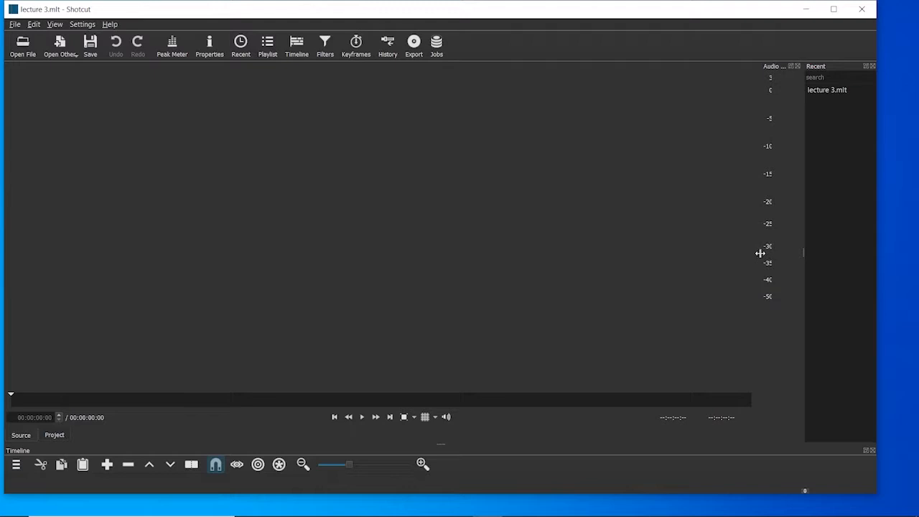
pyautogui.moveTo(760, 253); pyautogui.dragTo(692, 252)
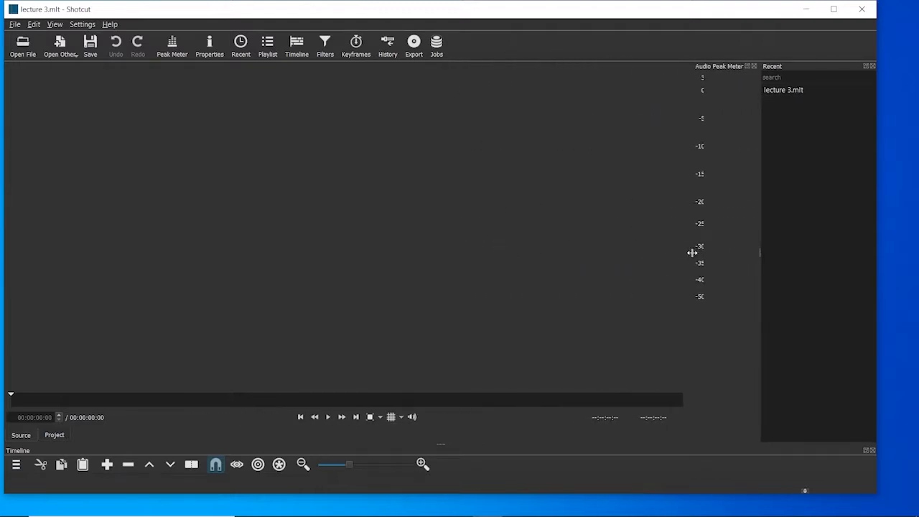
pyautogui.click(753, 66)
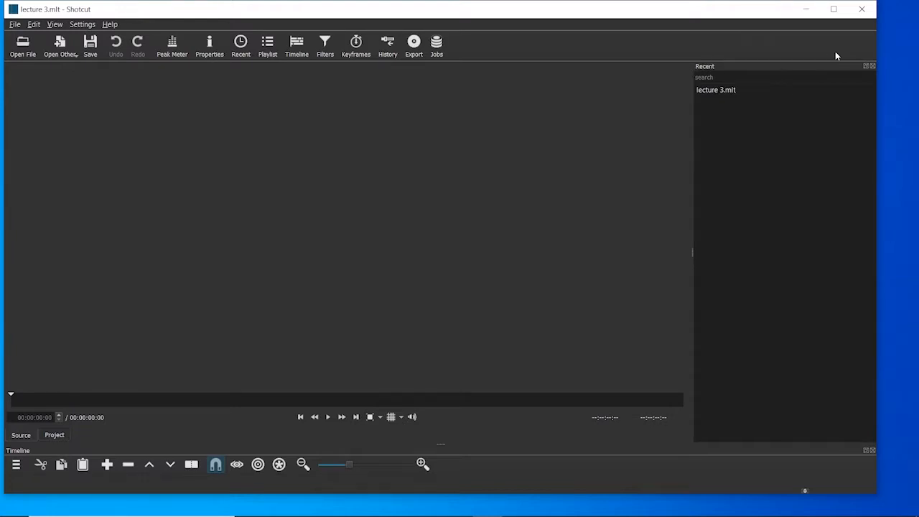
pyautogui.click(873, 66)
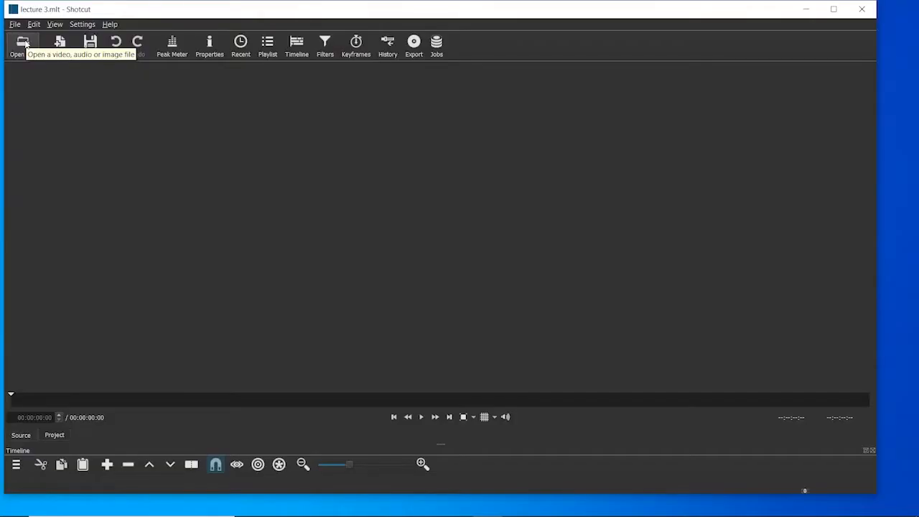
# - Open the video file C0025.MP4 from the Recordings folder
pyautogui.click(24, 43)
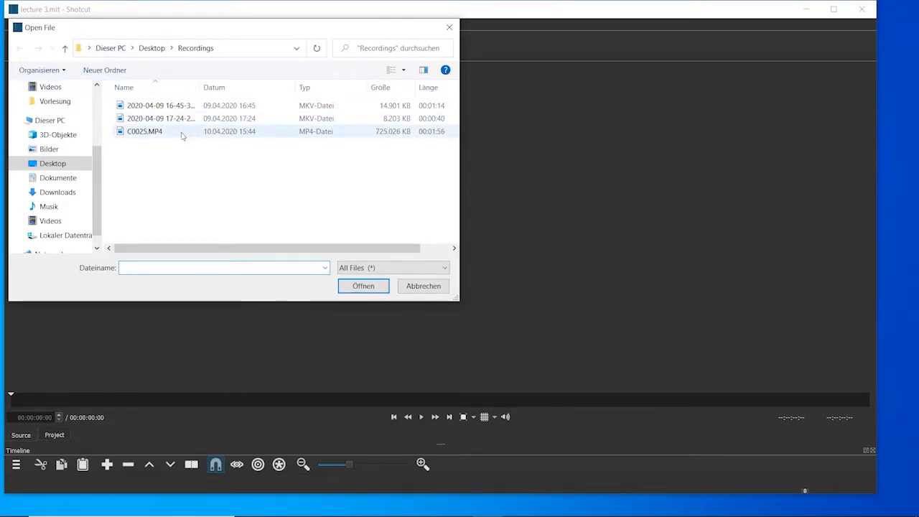
pyautogui.click(181, 135)
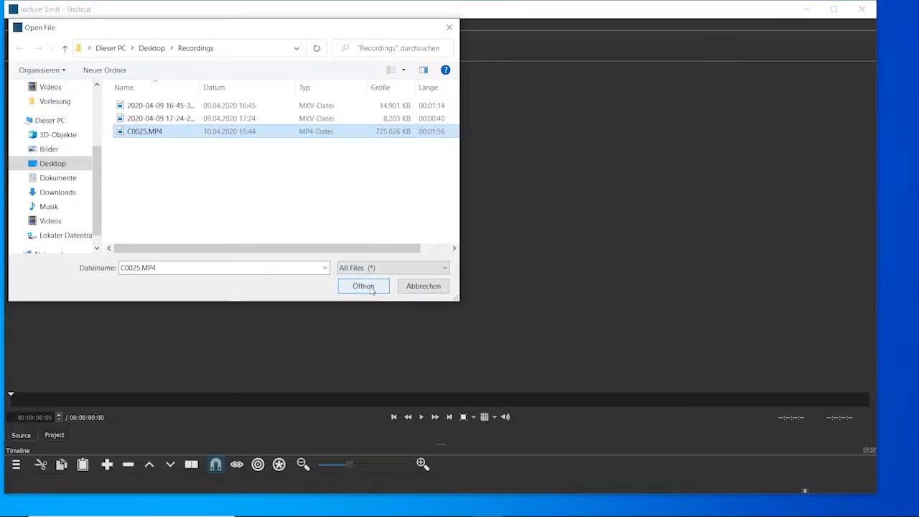
pyautogui.click(363, 287)
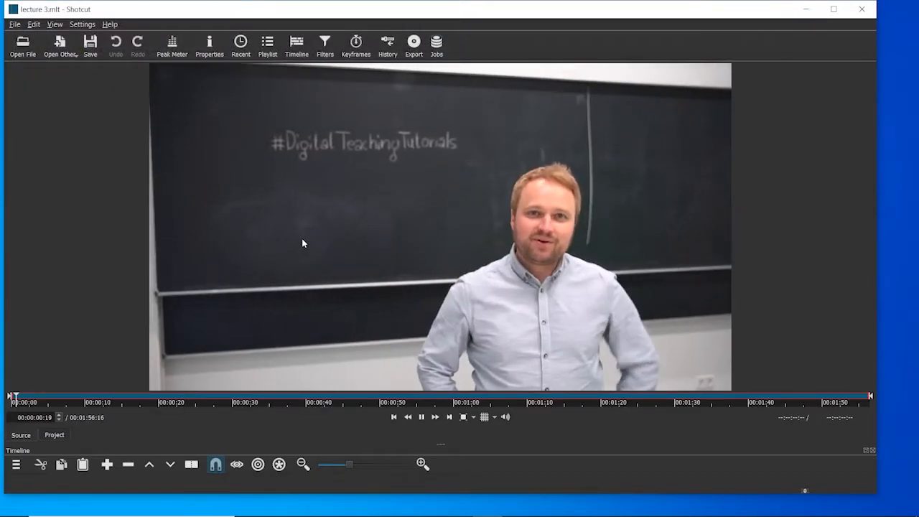
# - Preview the opening seconds of the source clip and set its in point to 00:00:43:04
pyautogui.click(242, 310)
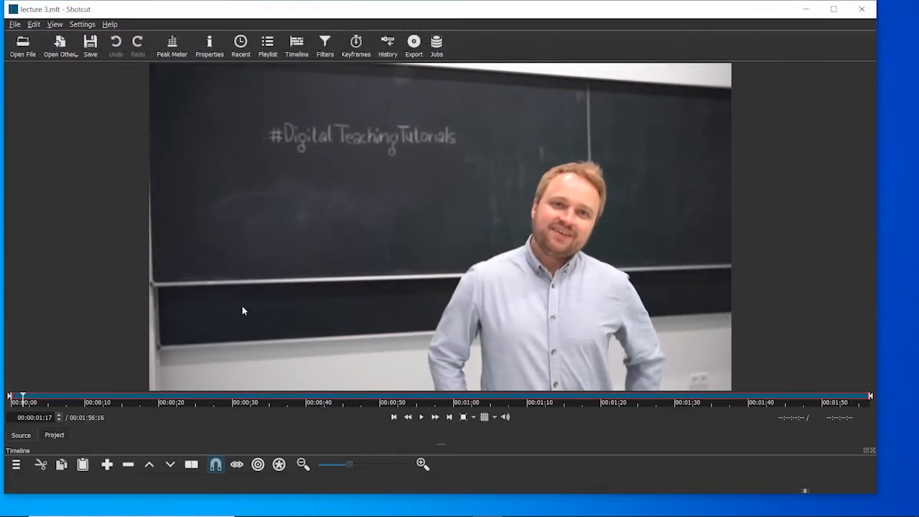
pyautogui.click(305, 281)
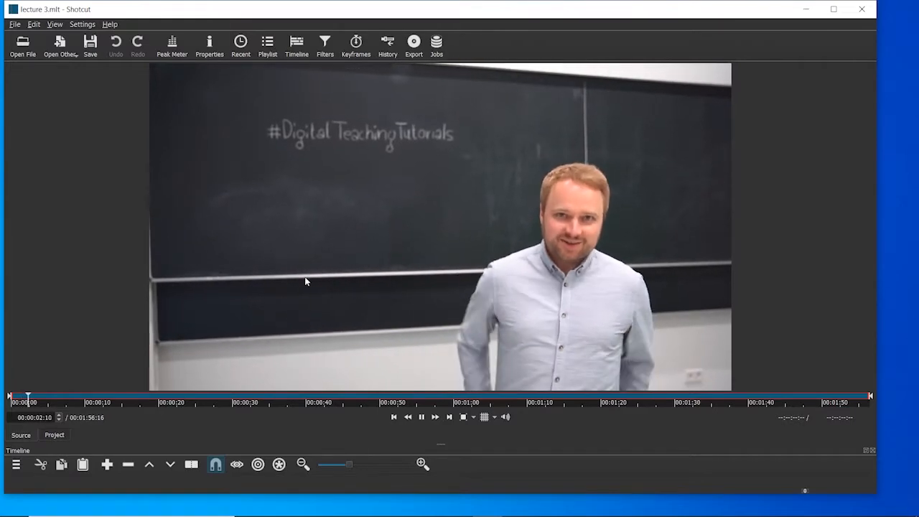
pyautogui.click(305, 281)
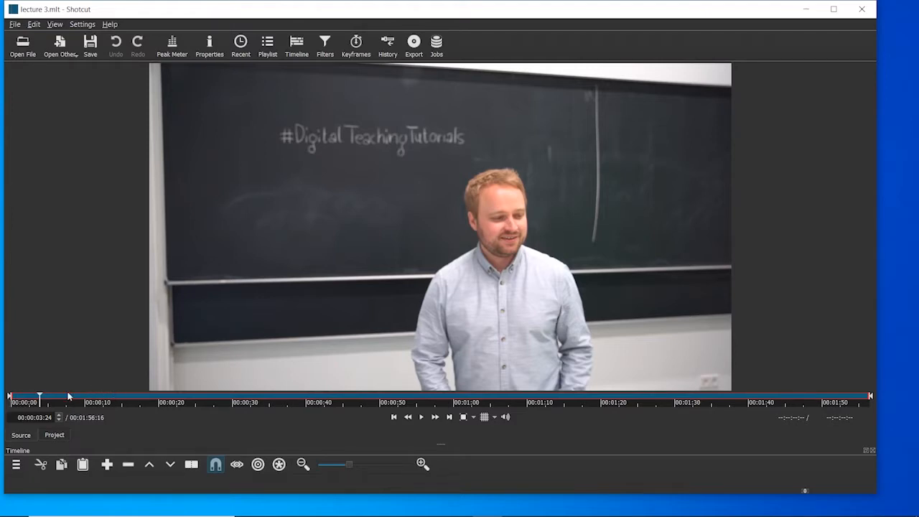
pyautogui.click(9, 400)
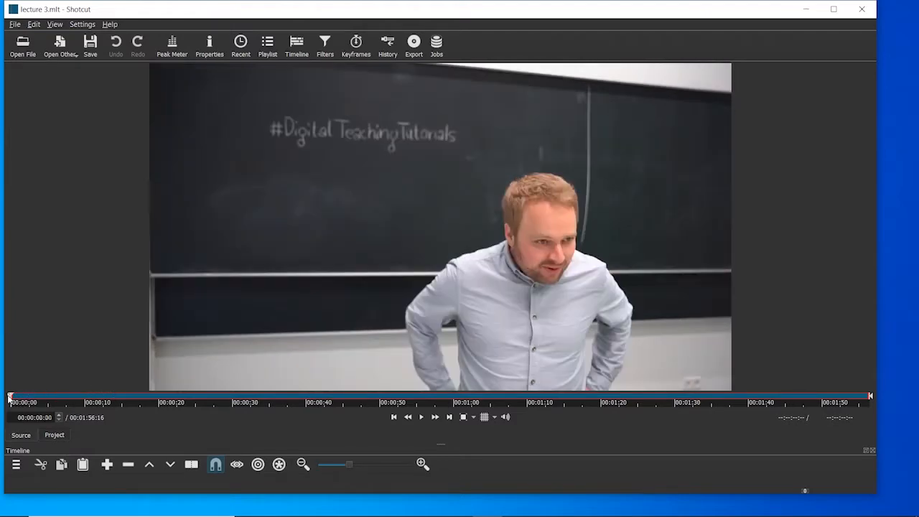
pyautogui.moveTo(9, 397)
pyautogui.mouseDown()
pyautogui.moveTo(337, 402)
pyautogui.moveTo(327, 399)
pyautogui.mouseUp()
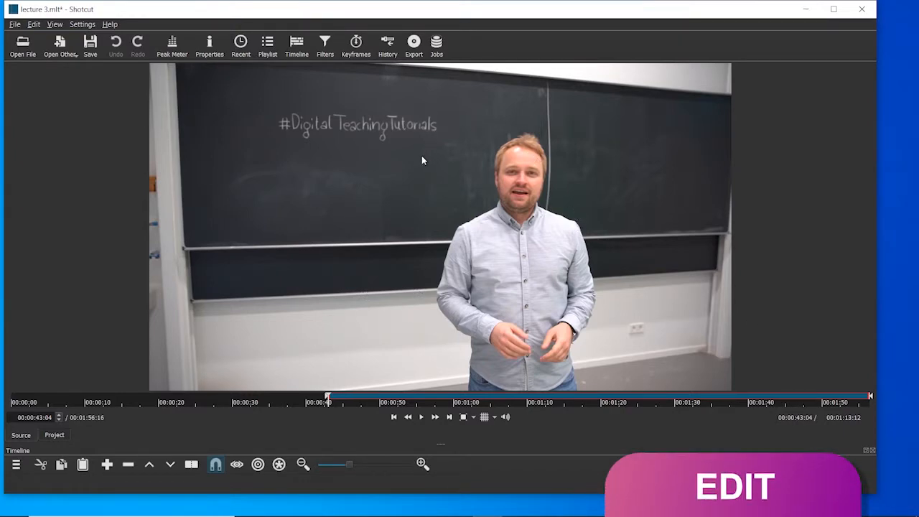
# - Place the trimmed clip on the timeline and enlarge the timeline area so the whole video track fits
pyautogui.moveTo(422, 155); pyautogui.dragTo(351, 454)
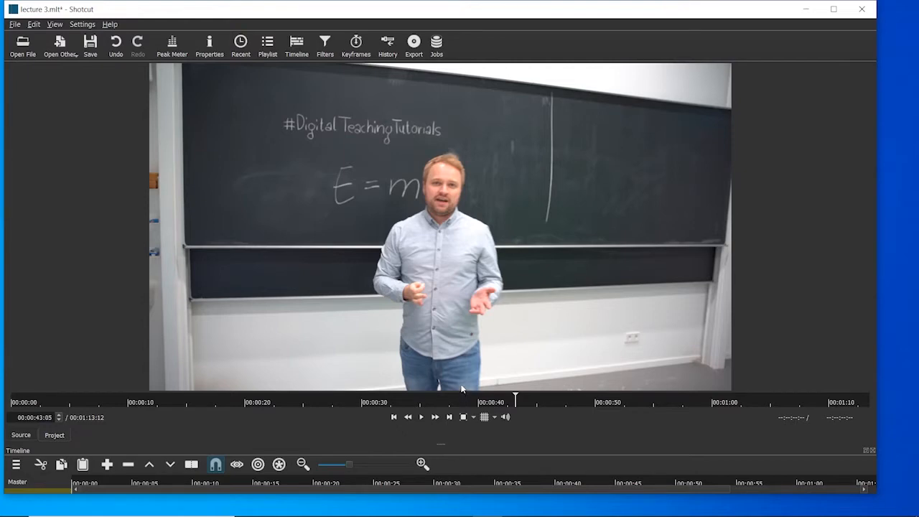
pyautogui.moveTo(427, 446); pyautogui.dragTo(427, 359)
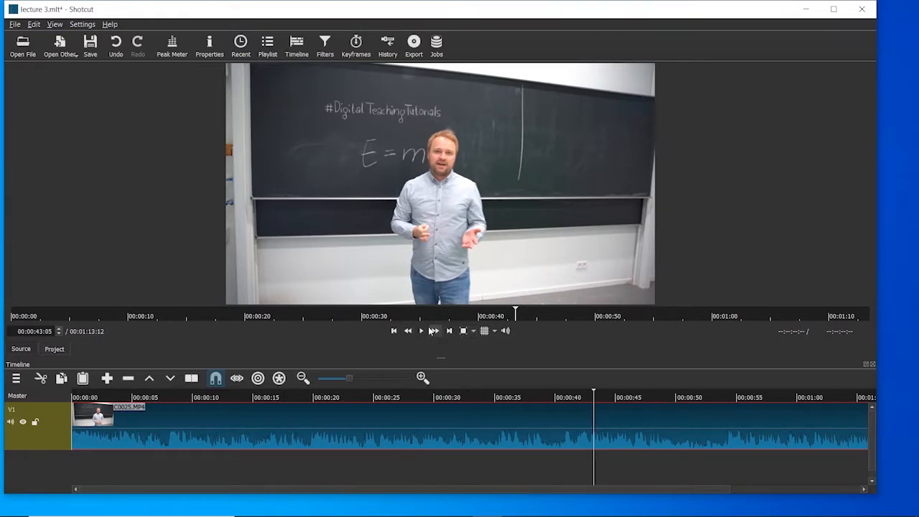
# - Review the timeline clip from its start up to about 00:00:42, looking for the mistake in the blackboard formula
pyautogui.click(393, 331)
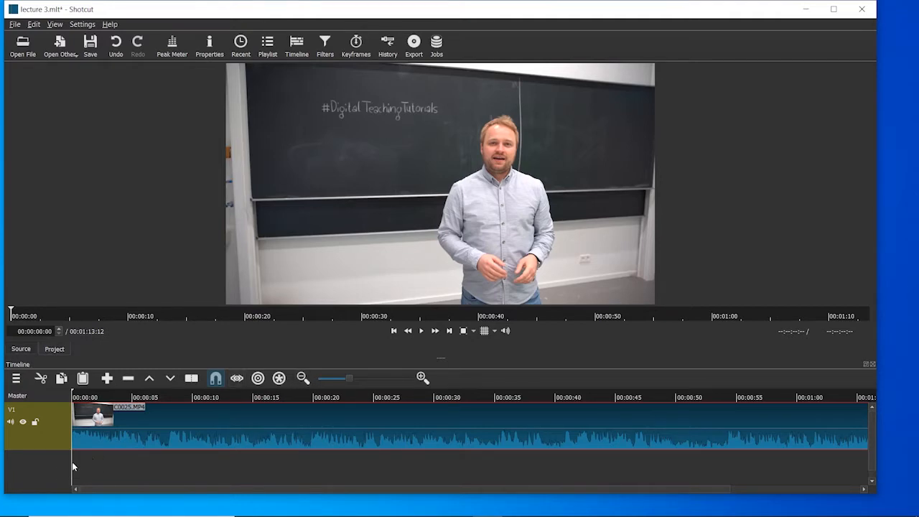
pyautogui.moveTo(72, 461); pyautogui.dragTo(219, 461)
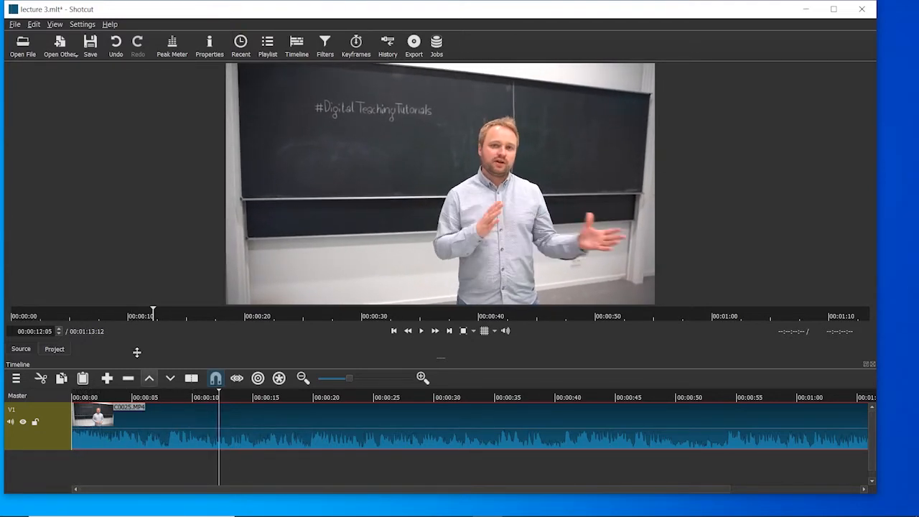
pyautogui.click(41, 331)
pyautogui.click(580, 397)
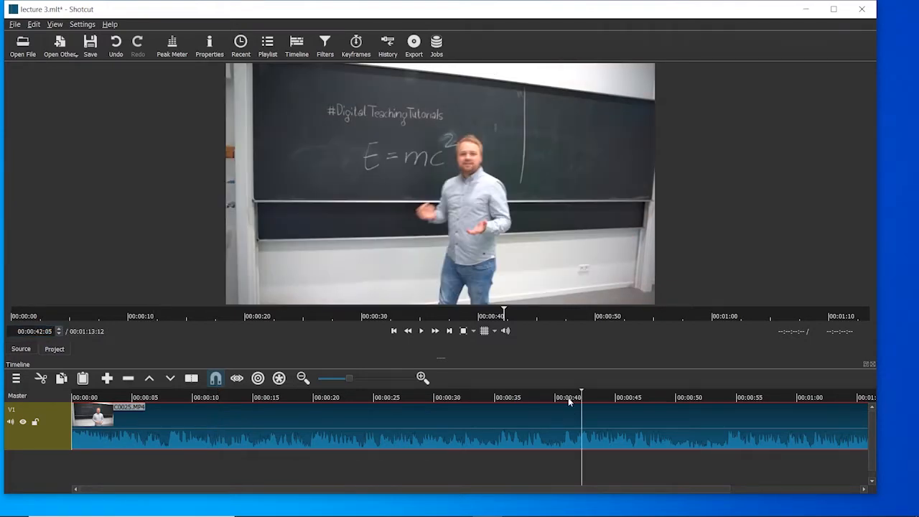
pyautogui.click(571, 470)
pyautogui.press('space')
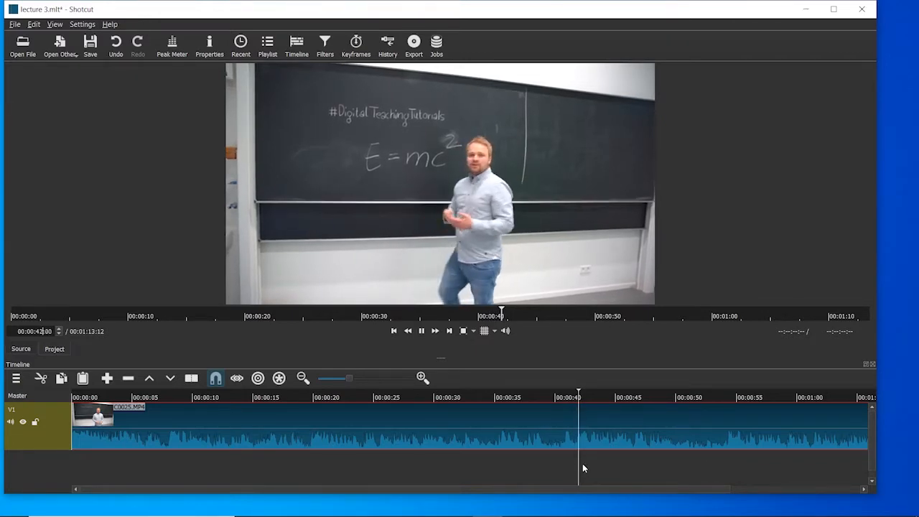
pyautogui.press('space')
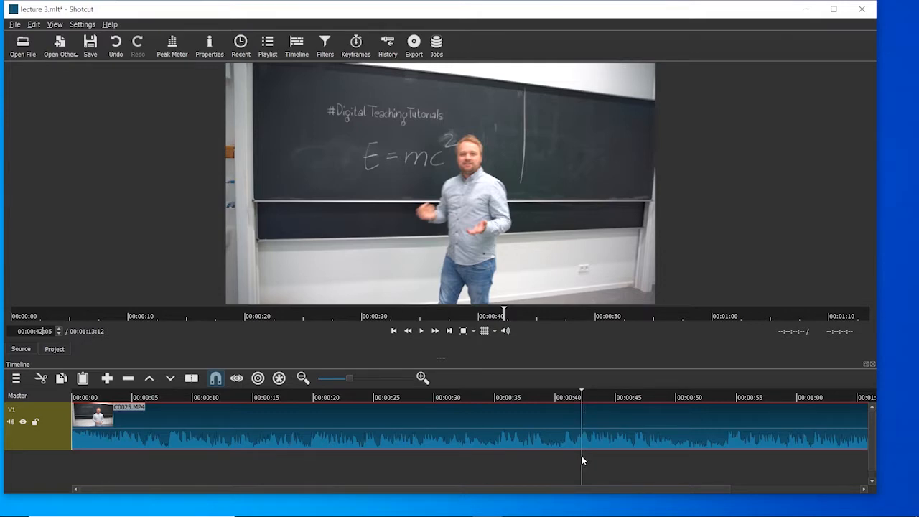
# - Locate the moment before the wrong exponent is written and split the clip at 00:00:35:06
pyautogui.moveTo(581, 456); pyautogui.dragTo(524, 464)
pyautogui.press('space')
pyautogui.press('space')
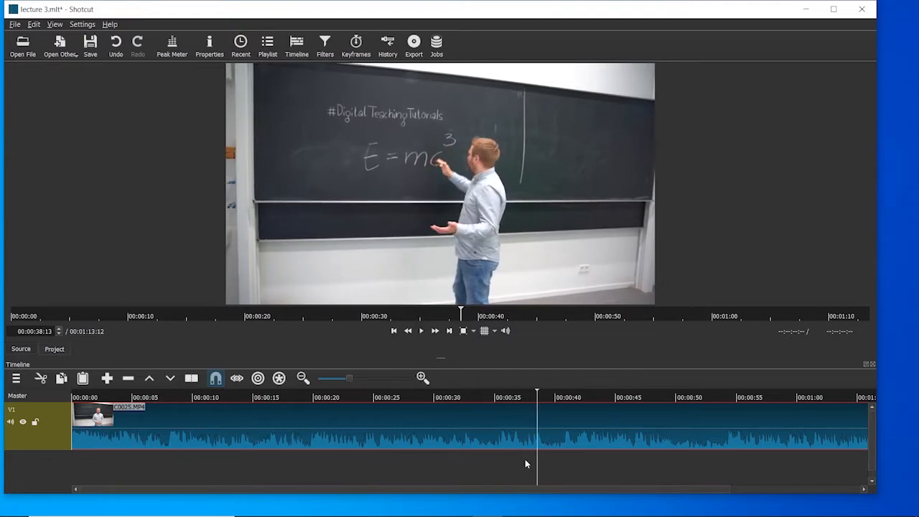
pyautogui.moveTo(536, 459); pyautogui.dragTo(519, 462)
pyautogui.press('space')
pyautogui.press('space')
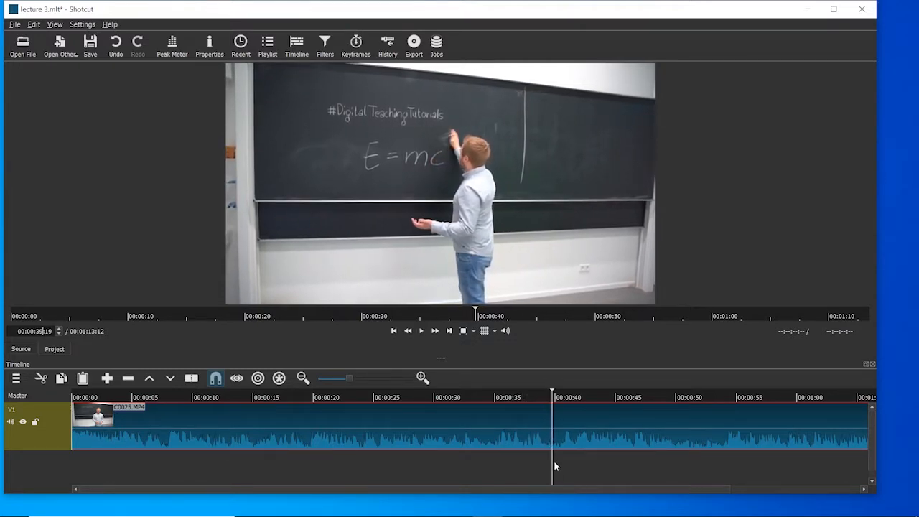
pyautogui.moveTo(553, 467); pyautogui.dragTo(484, 456)
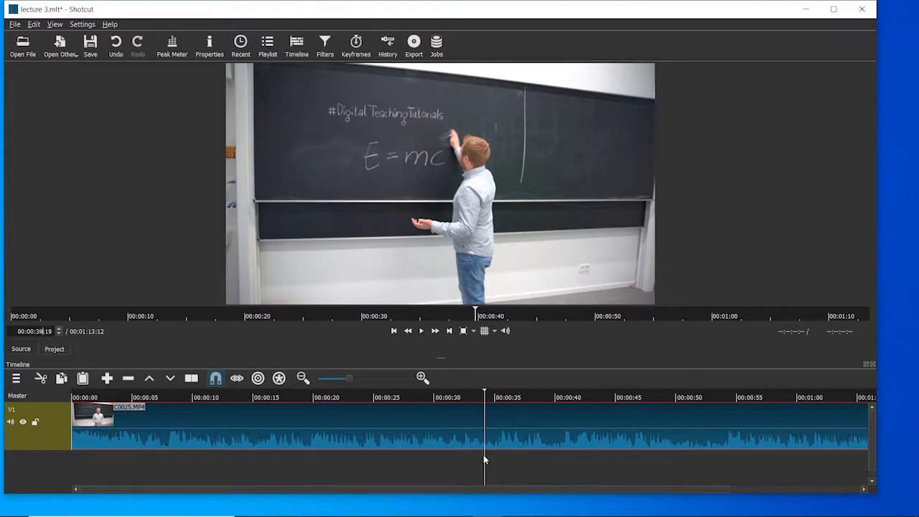
pyautogui.press('space')
pyautogui.press('space')
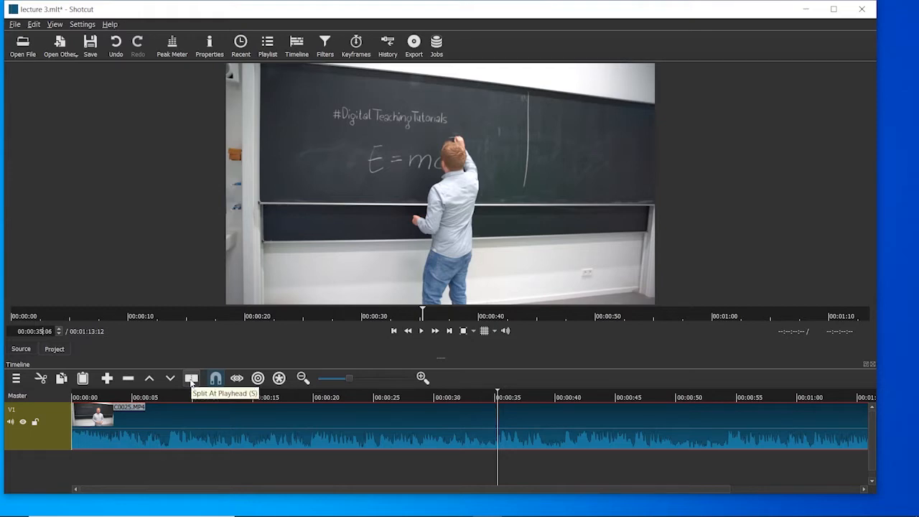
pyautogui.click(191, 381)
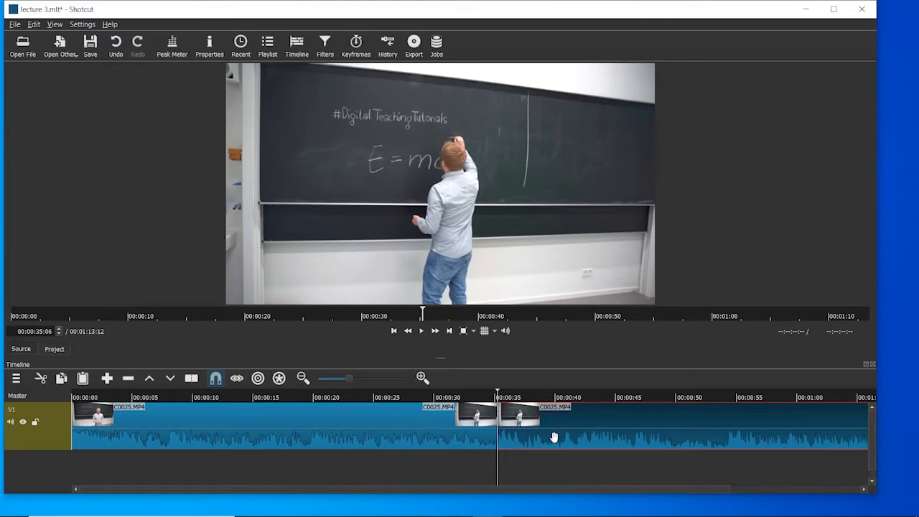
# - Play on to where the wrong exponent is wiped off the board and split the clip at 00:00:40:10
pyautogui.press('space')
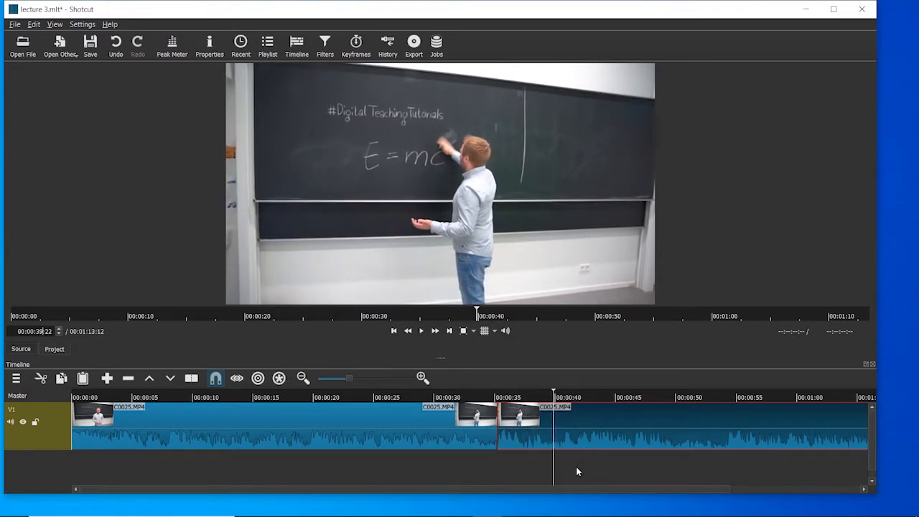
pyautogui.press('space')
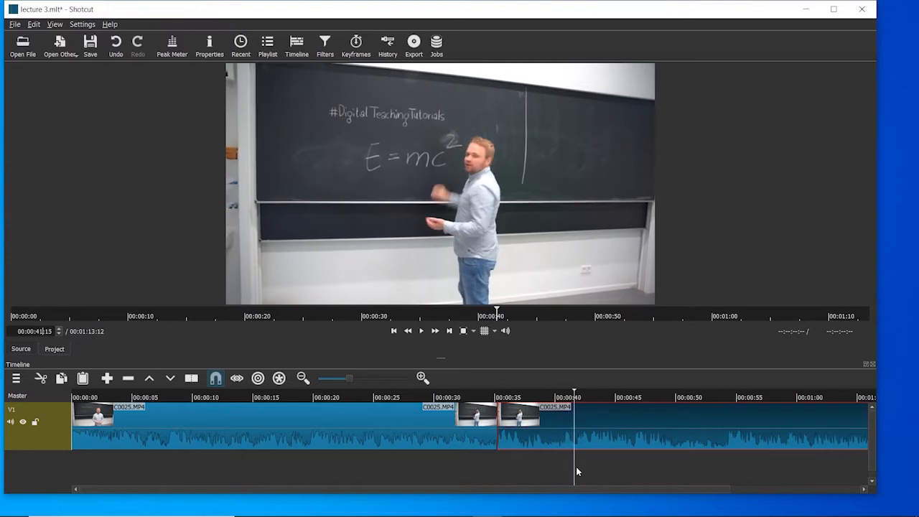
pyautogui.moveTo(573, 471); pyautogui.dragTo(550, 462)
pyautogui.press('space')
pyautogui.press('space')
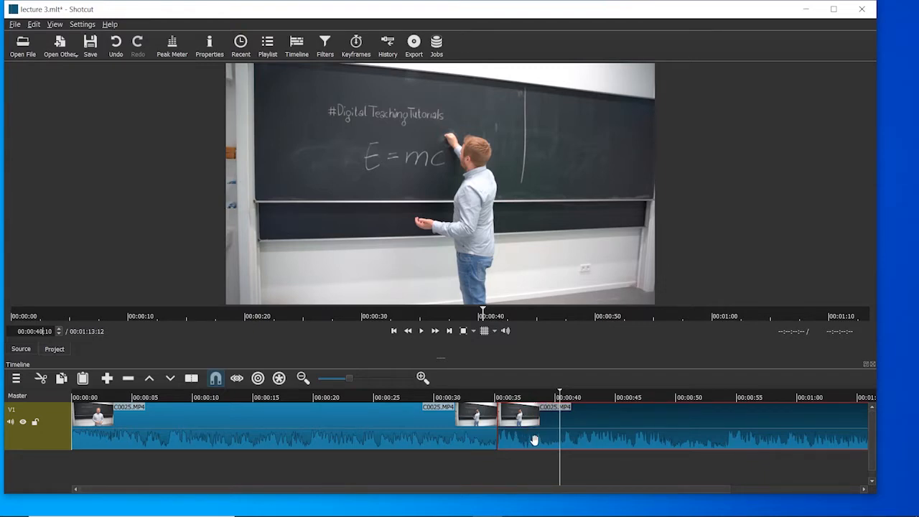
pyautogui.press('s')
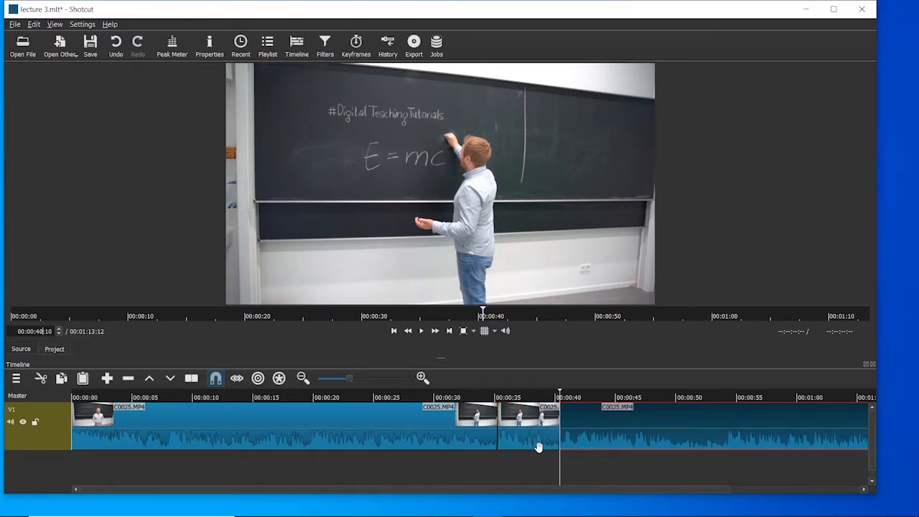
# - Select the separate segments on track V1 one after another to check the two cuts
pyautogui.click(392, 446)
pyautogui.click(518, 435)
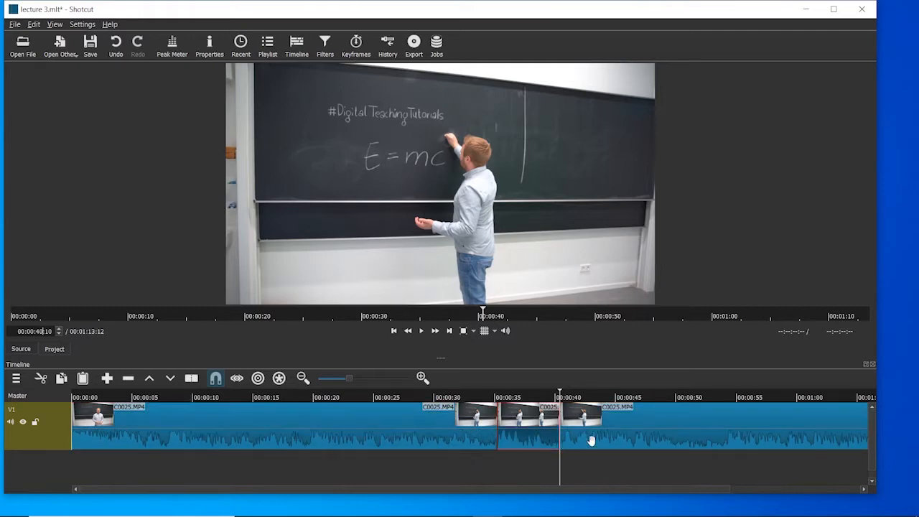
pyautogui.click(665, 429)
pyautogui.click(377, 424)
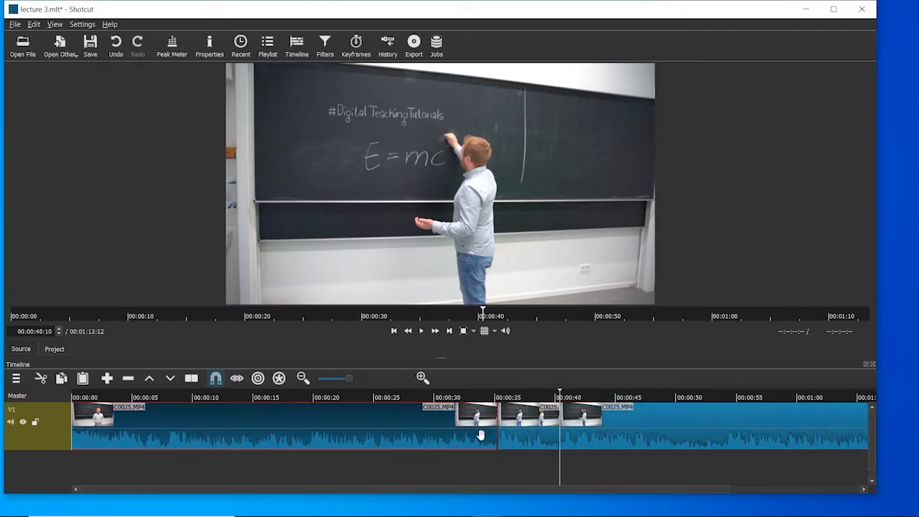
# - Lift the faulty middle segment between the two cuts out of track V1 and remove the gap it leaves
pyautogui.click(532, 437)
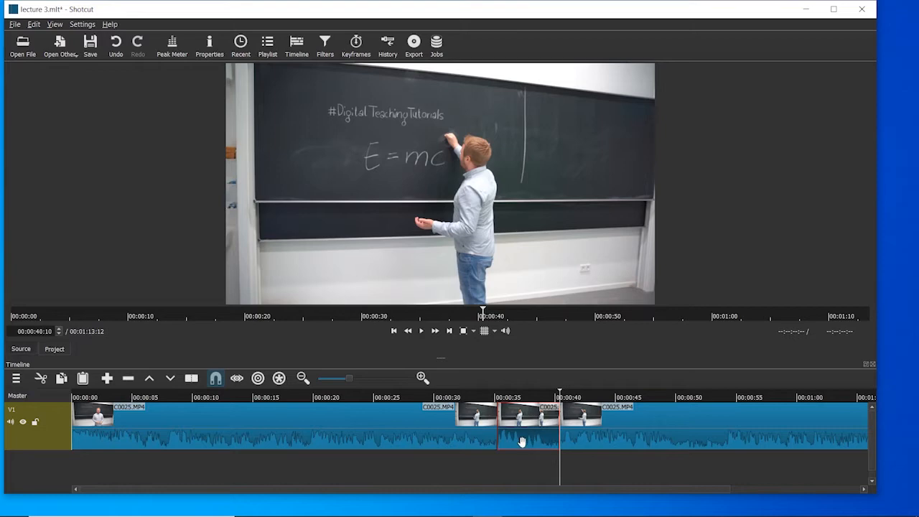
pyautogui.rightClick(525, 443)
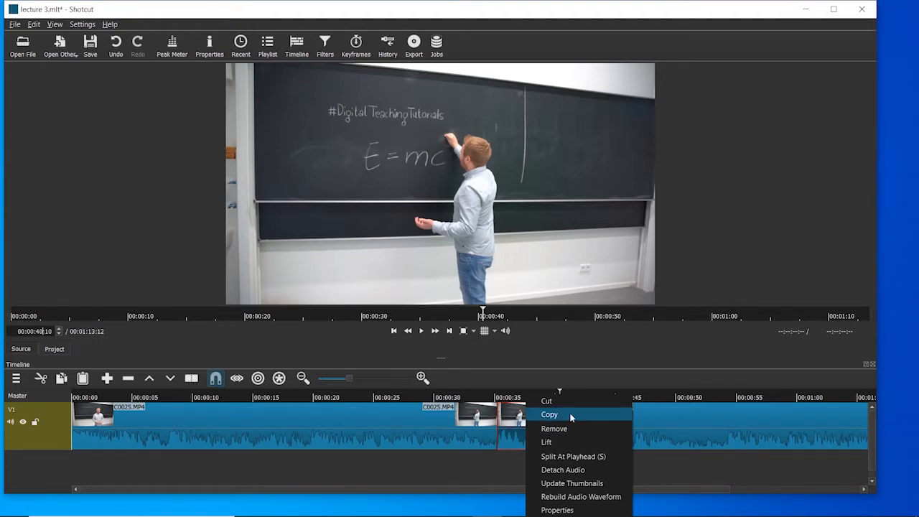
pyautogui.click(482, 462)
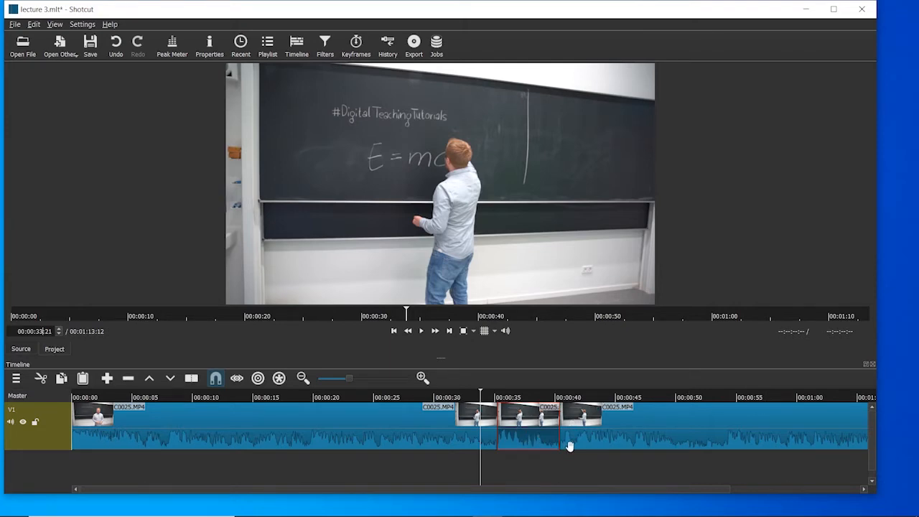
pyautogui.press('z')
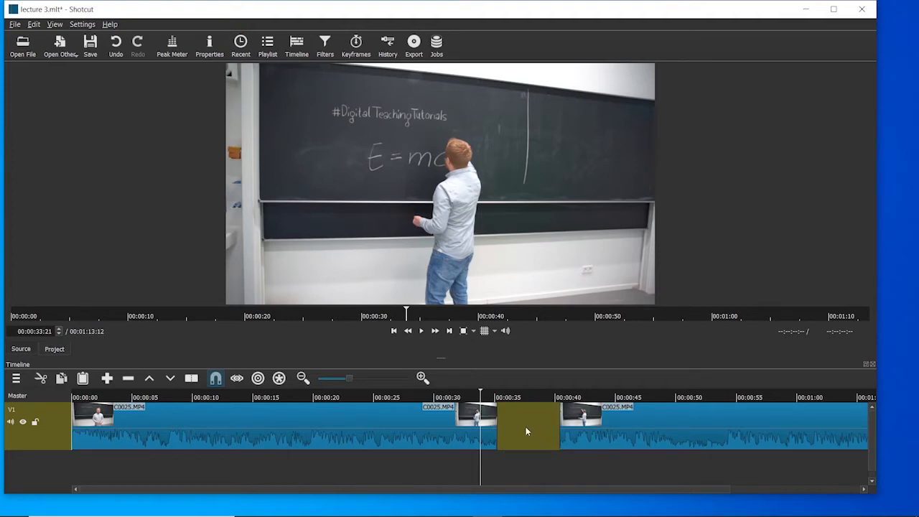
pyautogui.rightClick(526, 429)
pyautogui.click(552, 435)
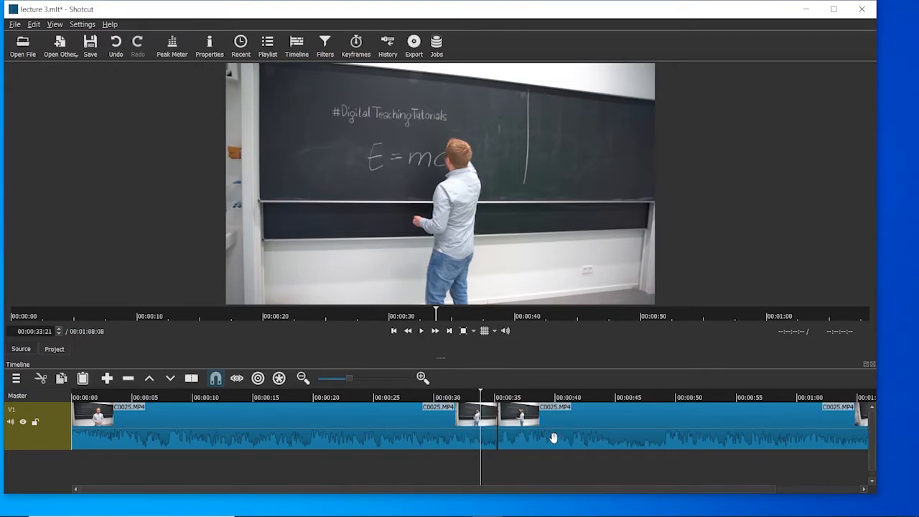
# - Play the timeline across the remaining cut to check the transition
pyautogui.press('space')
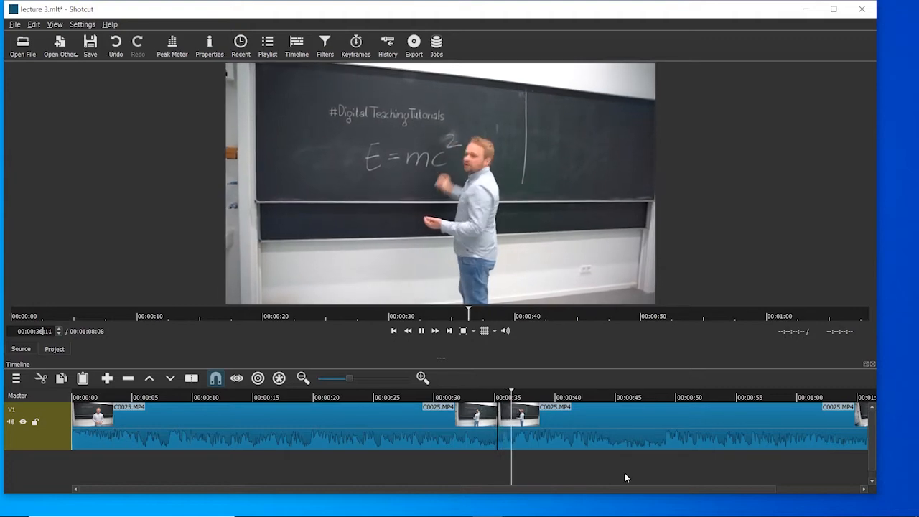
pyautogui.press('space')
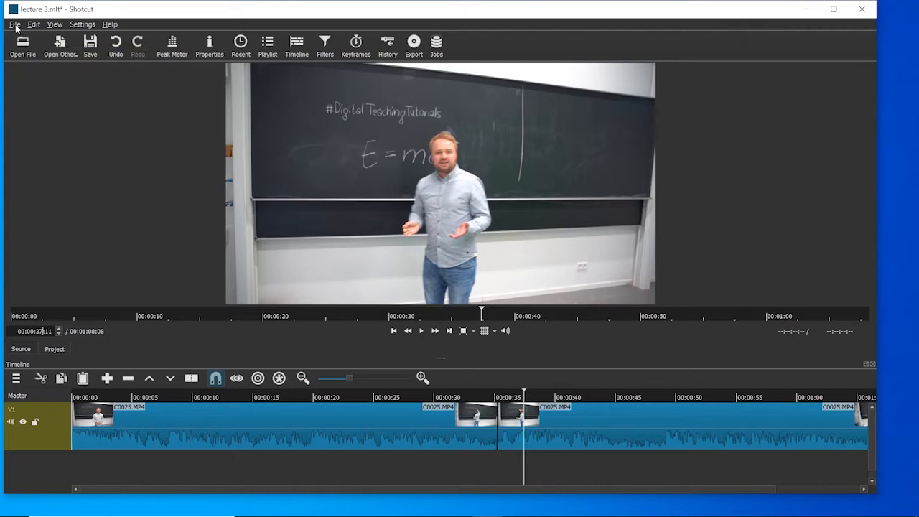
# - Review the advanced video export settings and export the timeline as lecture 3.mp4 to the Recordings folder on the desktop
pyautogui.click(15, 24)
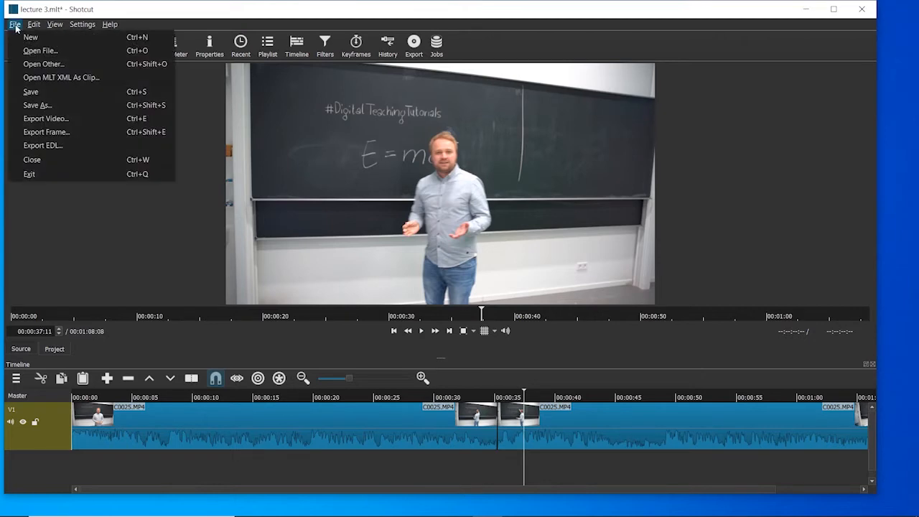
pyautogui.click(46, 119)
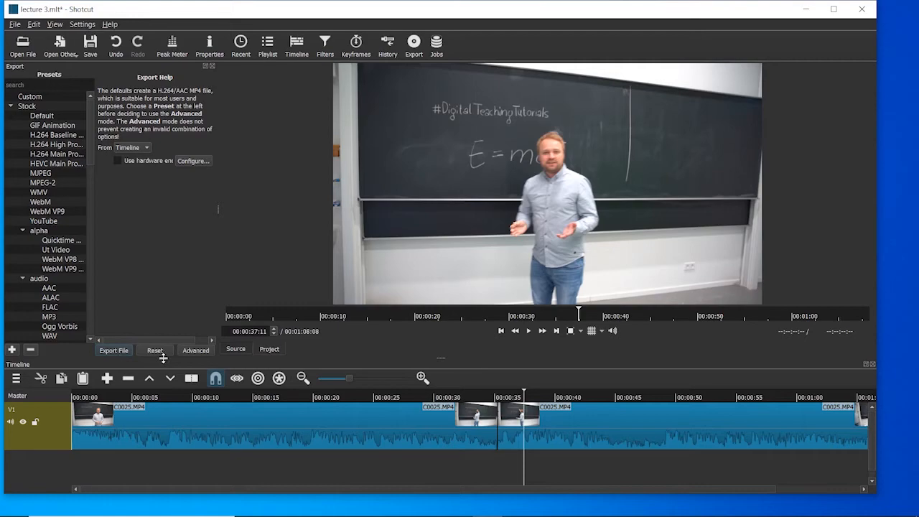
pyautogui.click(195, 351)
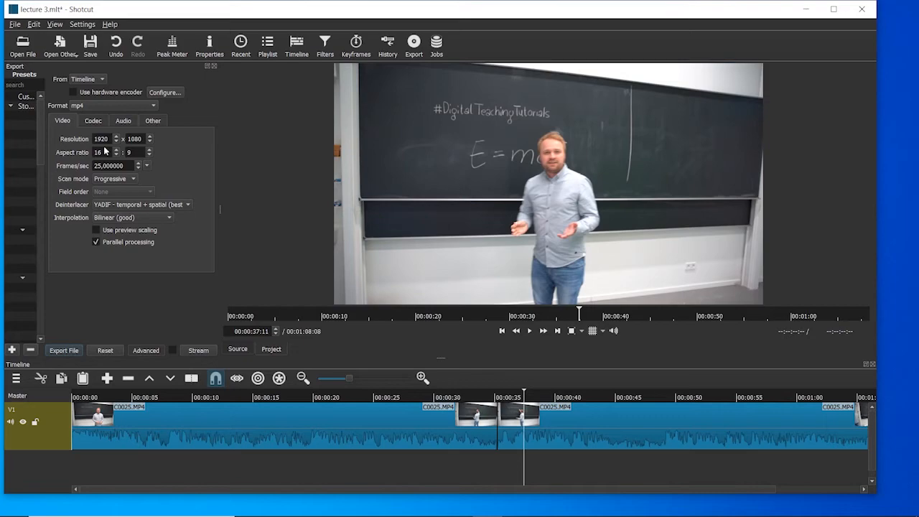
pyautogui.click(61, 351)
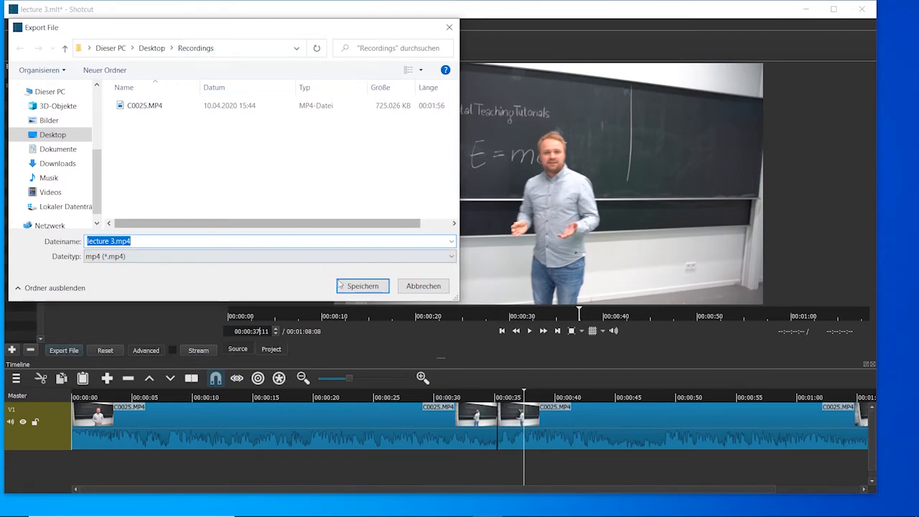
pyautogui.click(363, 286)
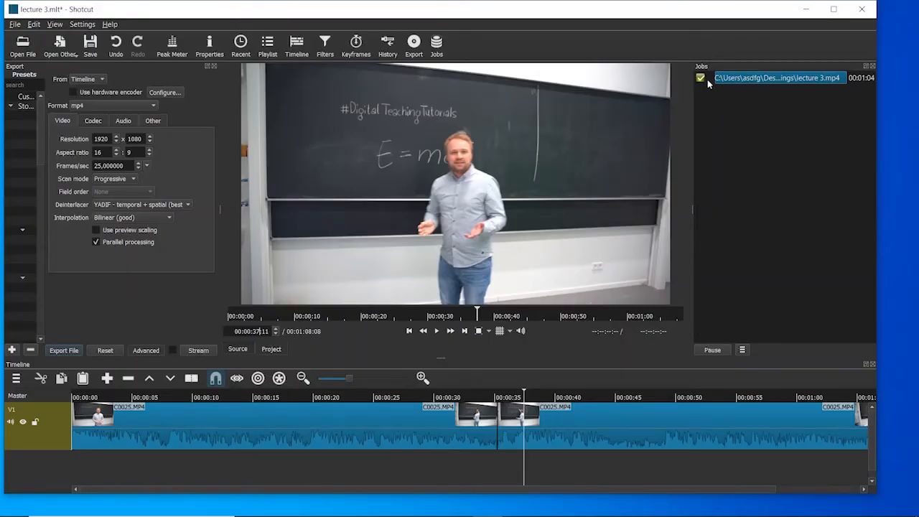
# - Switch to the desktop's Recordings folder in File Explorer and open the exported lecture 3.mp4 for playback
pyautogui.click(806, 10)
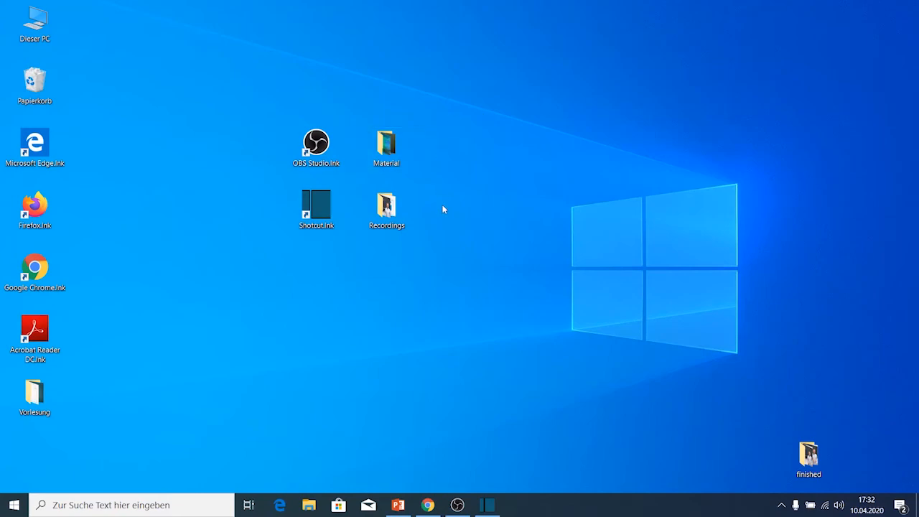
pyautogui.doubleClick(401, 207)
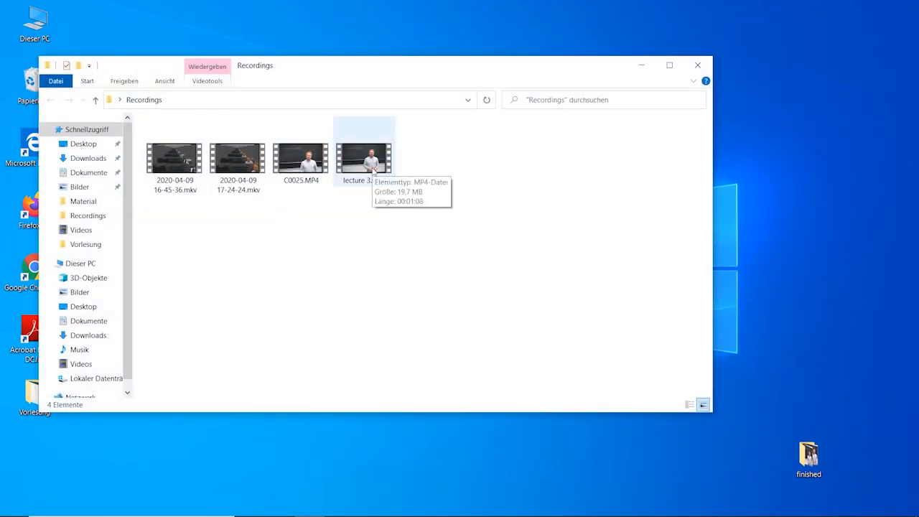
pyautogui.doubleClick(372, 171)
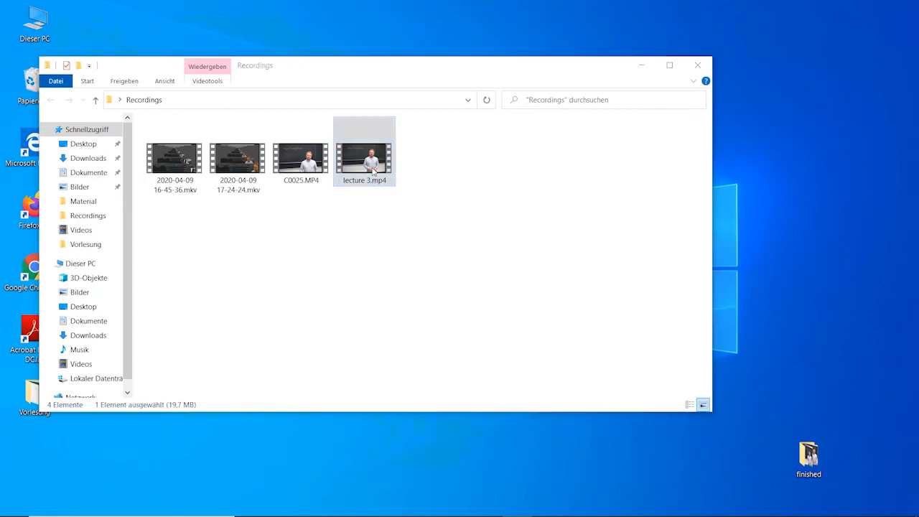